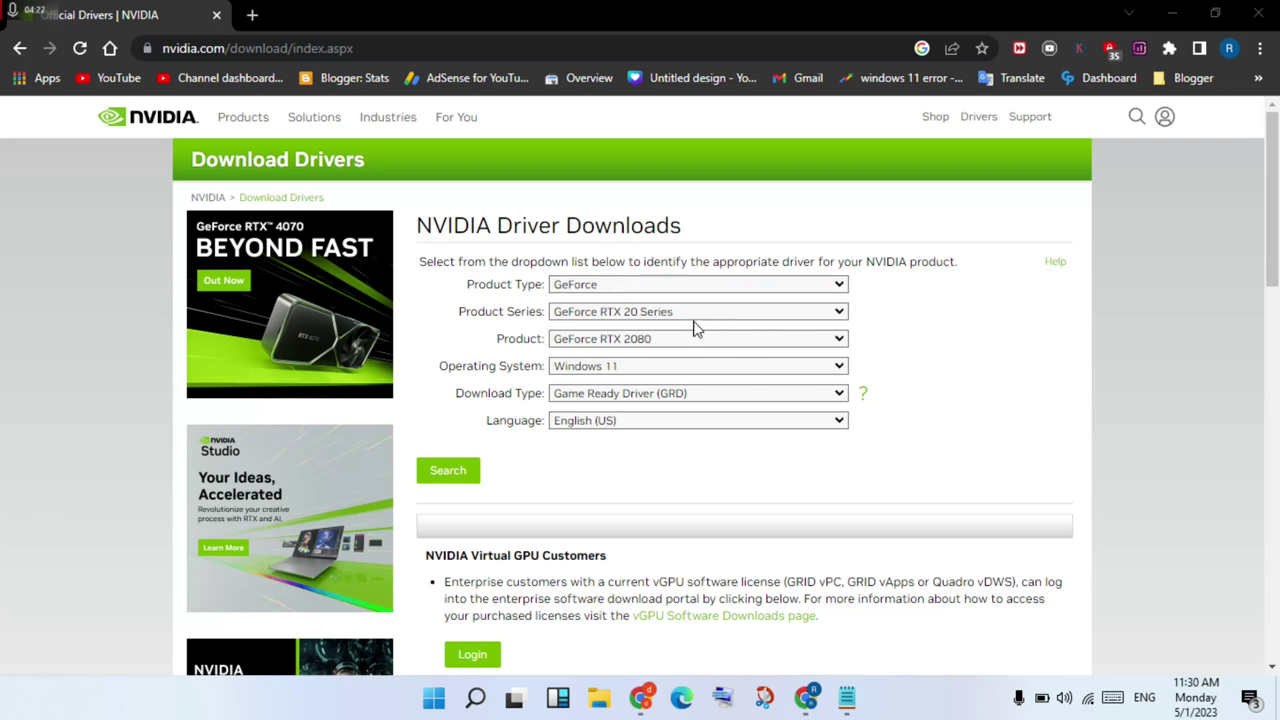
- Find the GeForce RTX 4080 (RTX 40 Series) driver, Game Ready 531.68, then close the browser
{"action": "left_click", "coordinate": [703, 311]}
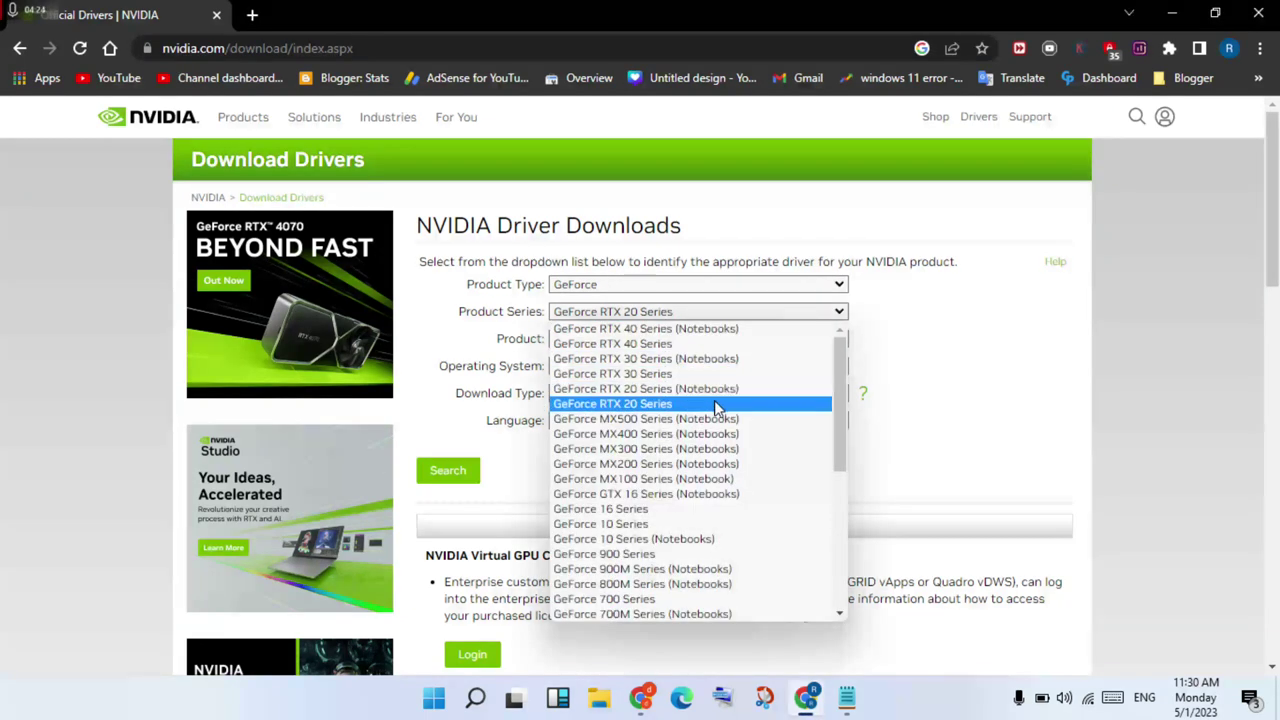
{"action": "left_click", "coordinate": [618, 343]}
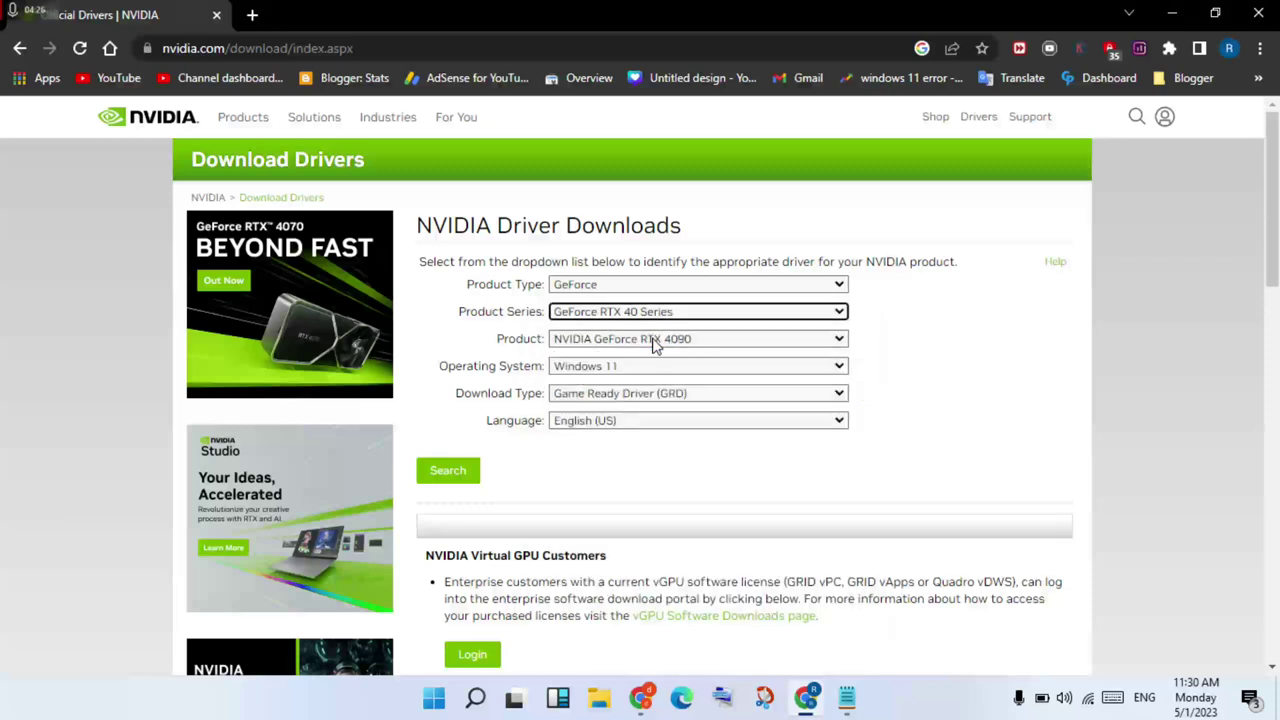
{"action": "left_click", "coordinate": [622, 339]}
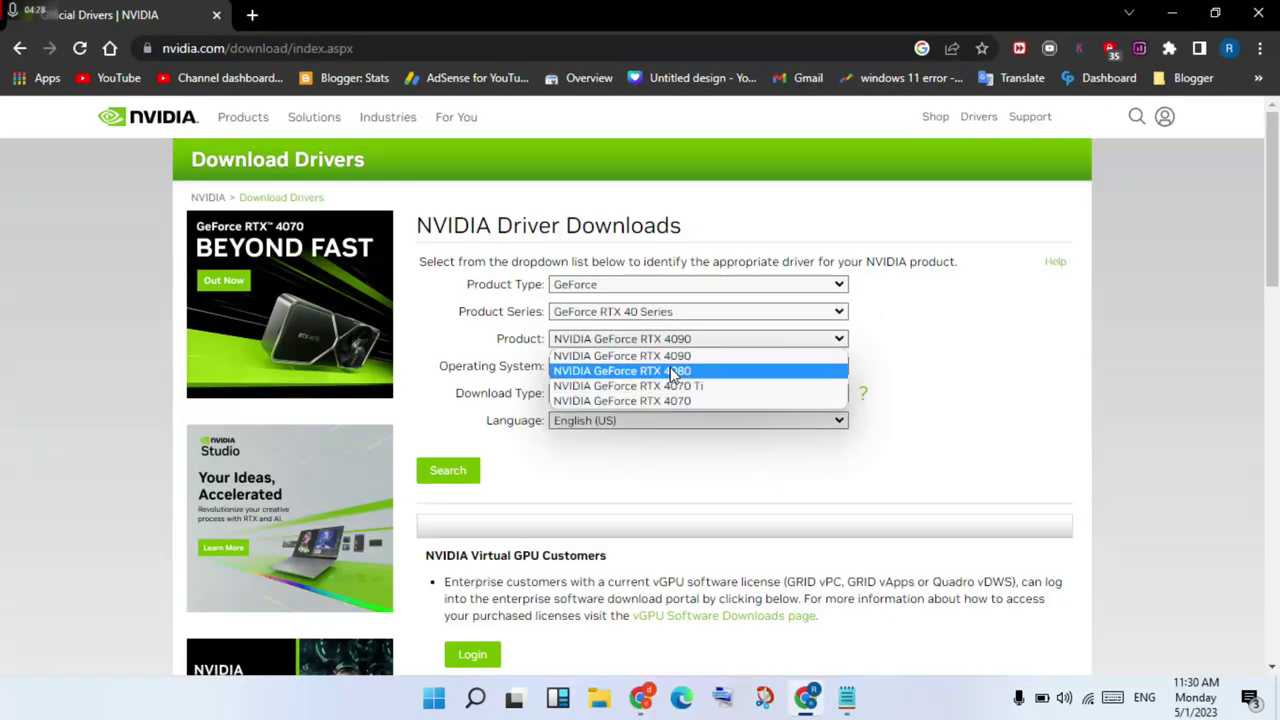
{"action": "left_click", "coordinate": [671, 372]}
{"action": "left_click", "coordinate": [449, 482]}
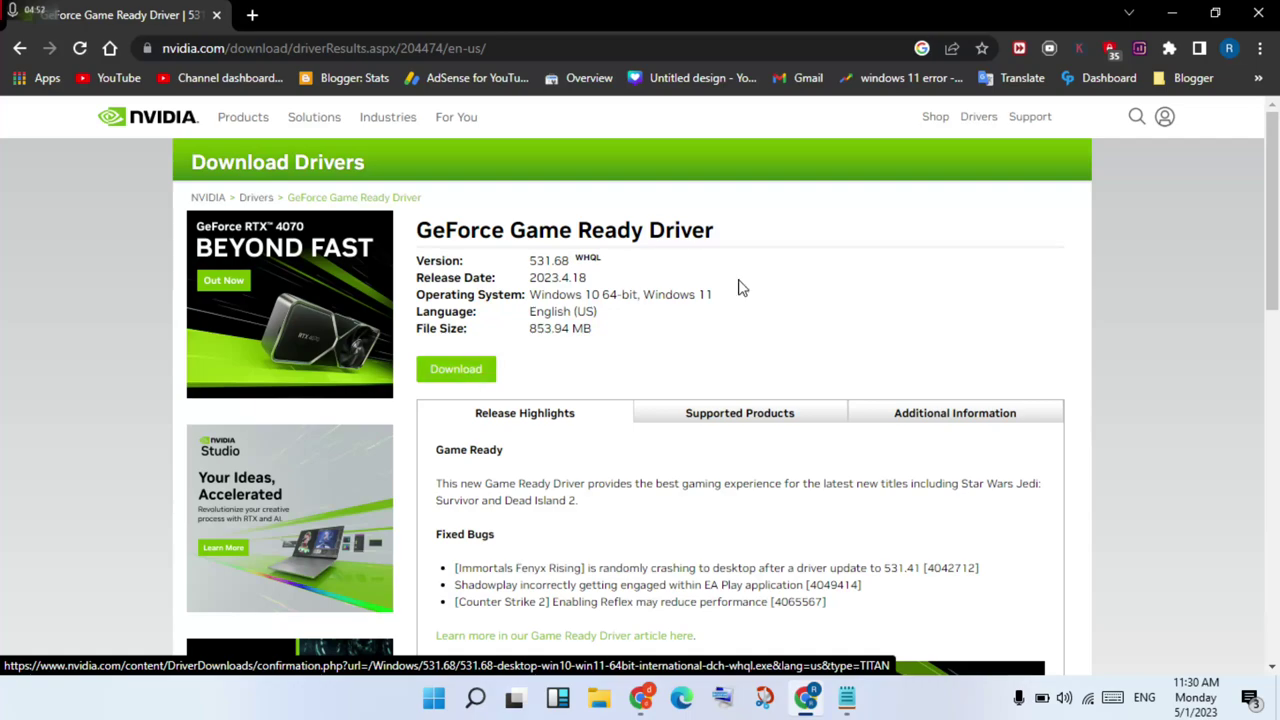
{"action": "left_click", "coordinate": [1258, 14]}
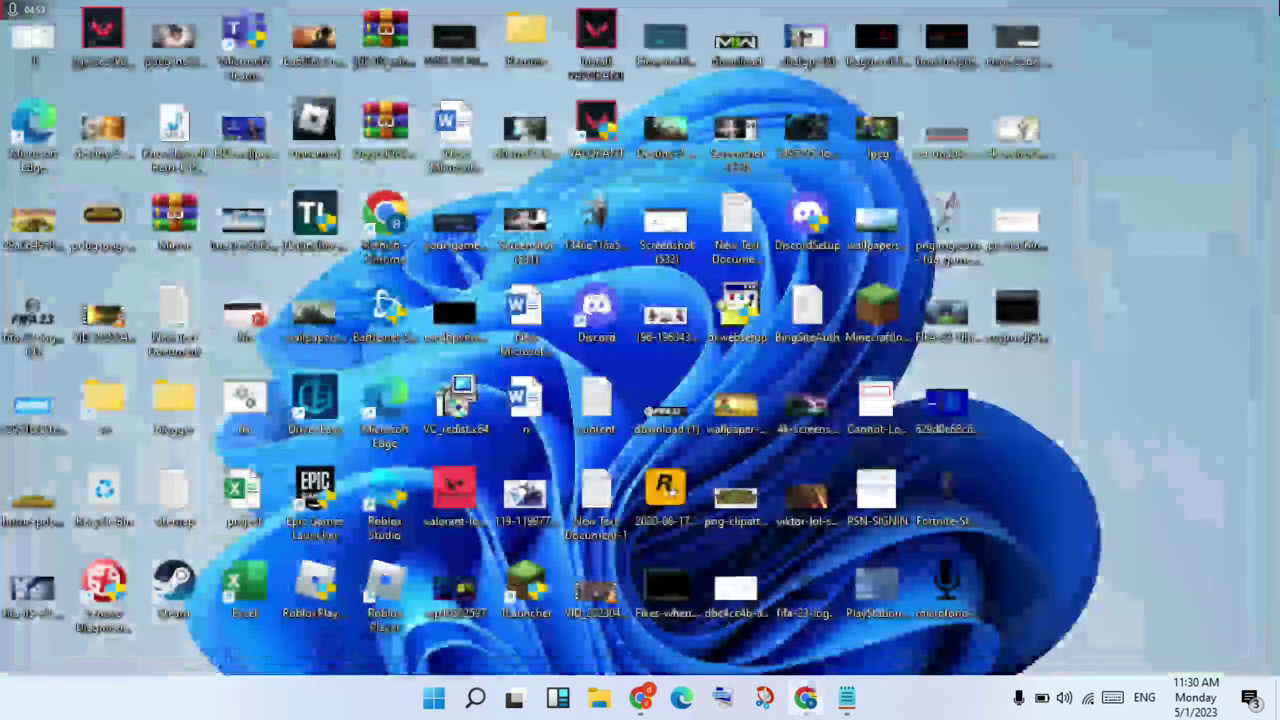
- Review the Notepad troubleshooting notes, minimize them, and bring up Windows search
{"action": "left_click", "coordinate": [850, 695]}
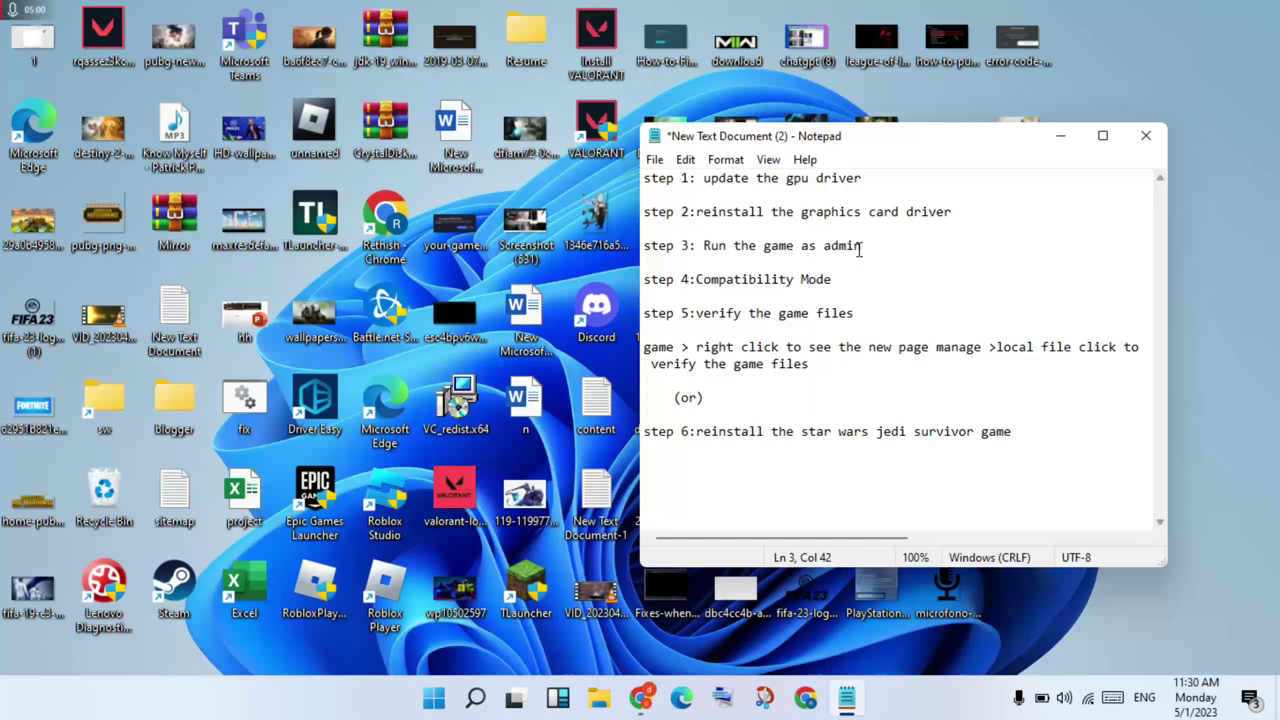
{"action": "left_click", "coordinate": [1059, 137]}
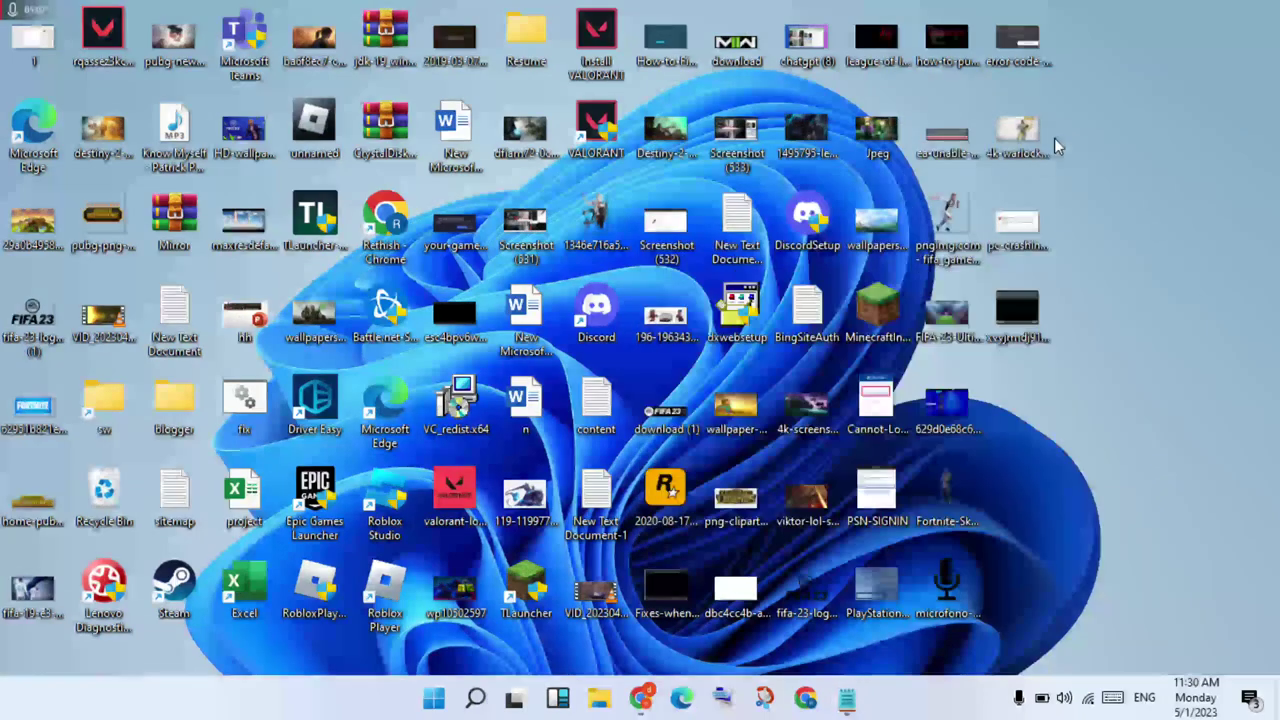
{"action": "left_click", "coordinate": [474, 700]}
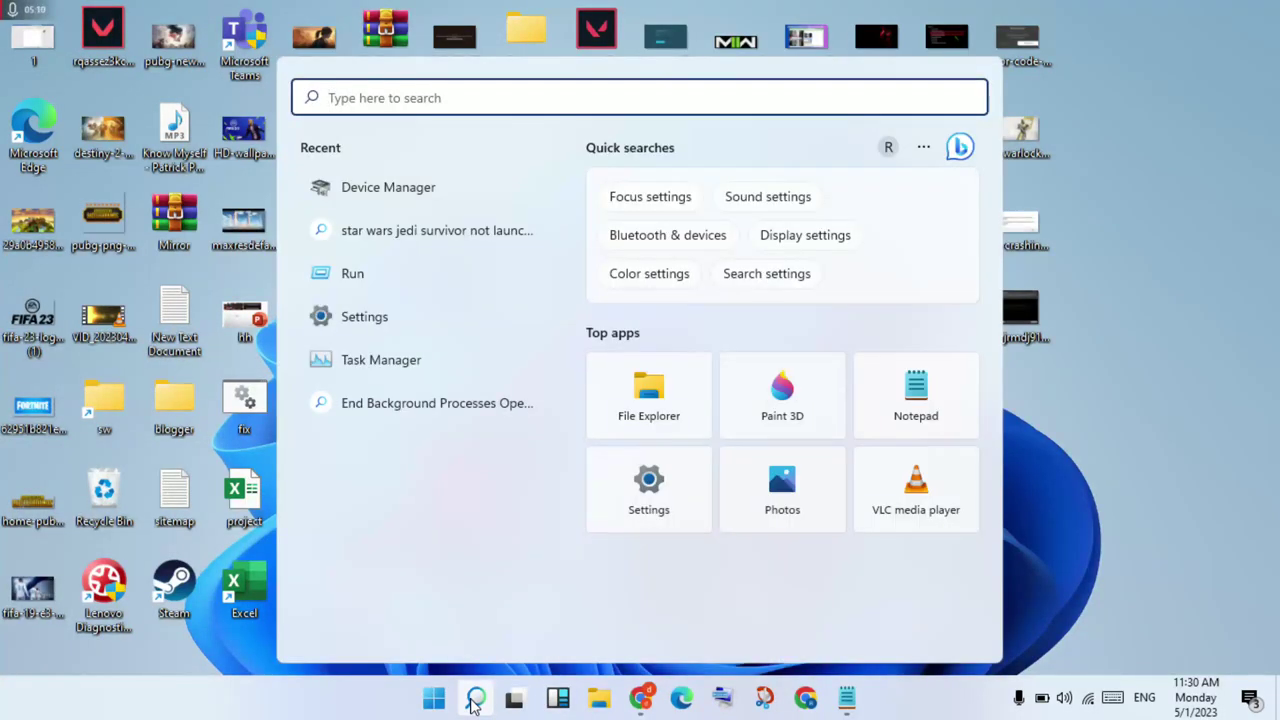
- Search Windows for 'valo' to find the VALORANT app
{"action": "type", "text": "star"}
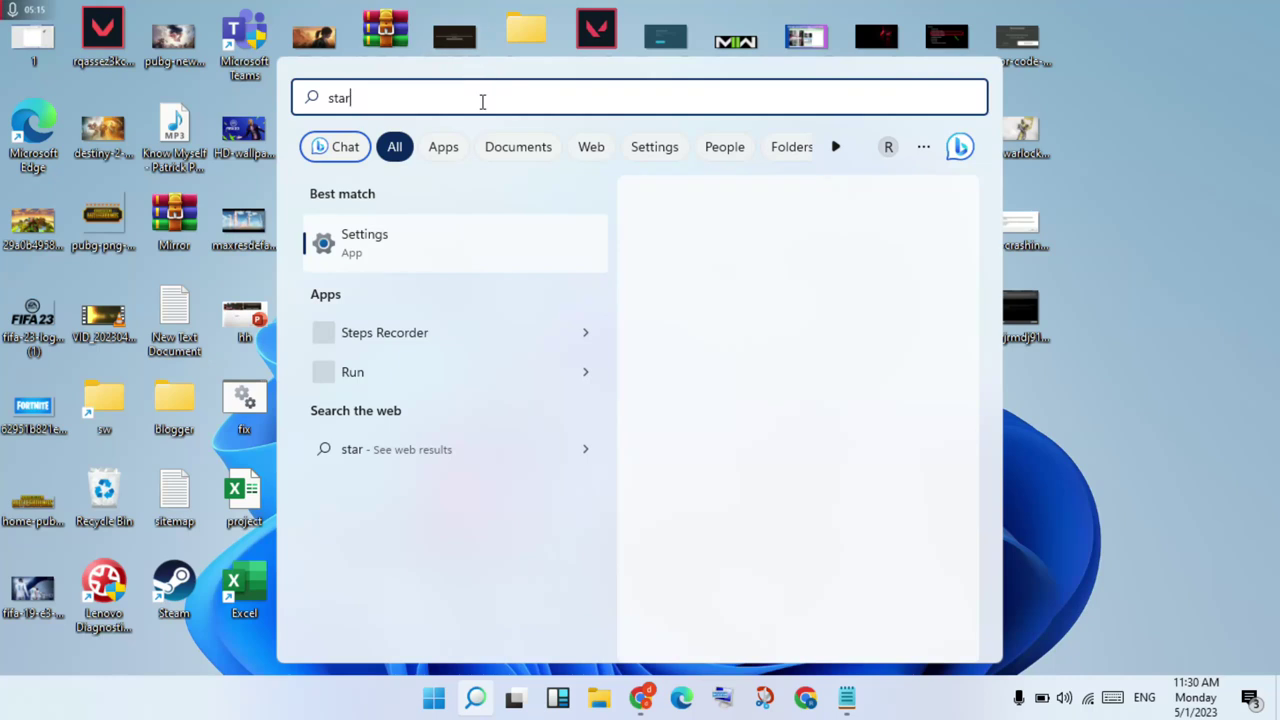
{"action": "key", "text": "BackSpace"}
{"action": "key", "text": "BackSpace"}
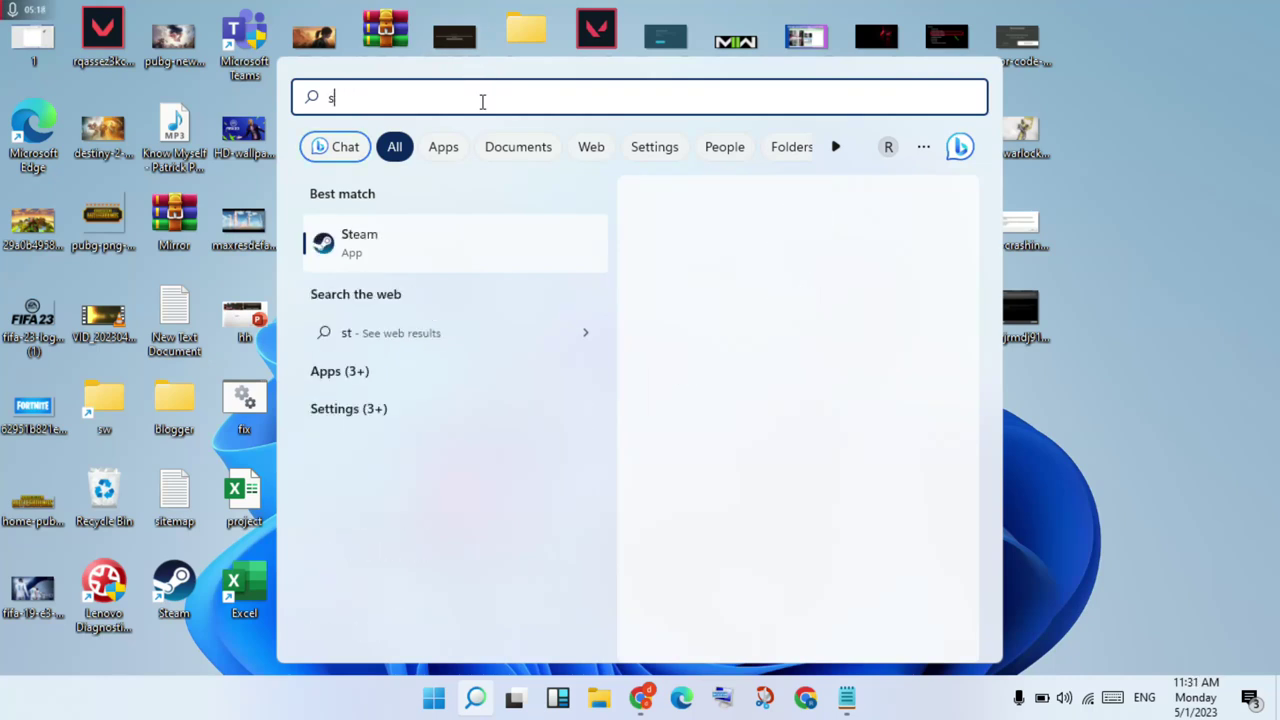
{"action": "key", "text": "BackSpace"}
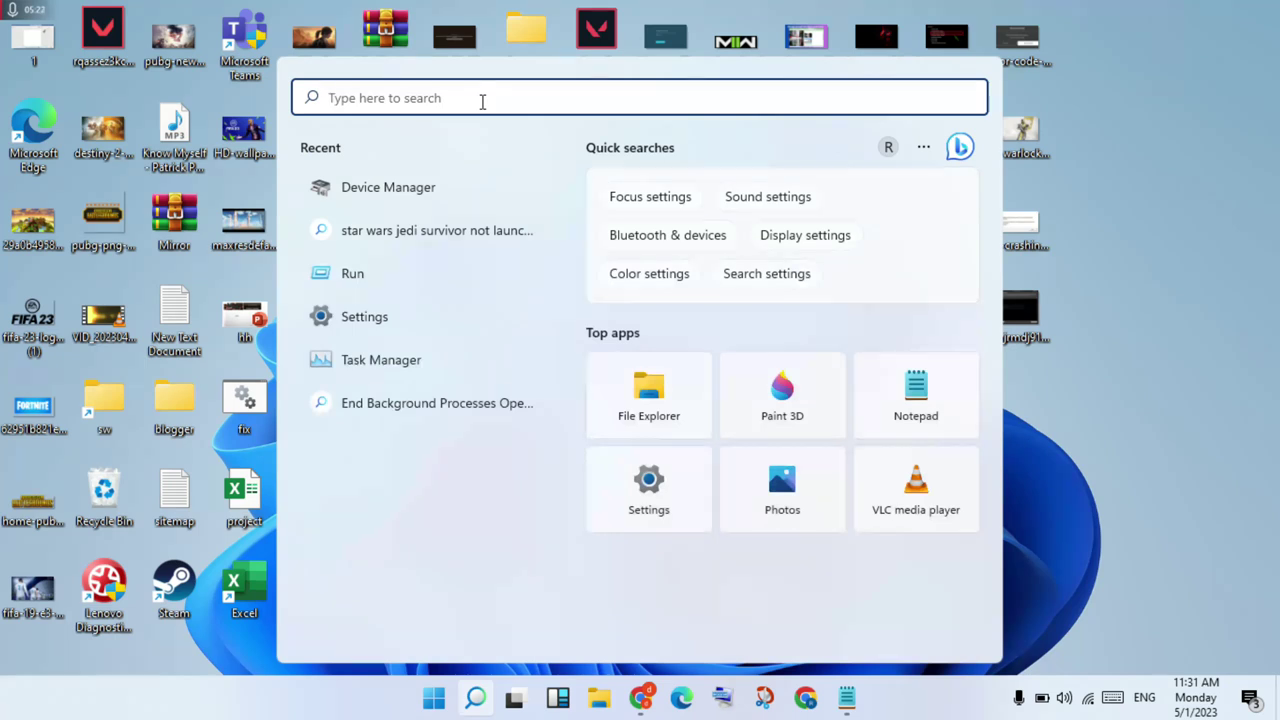
{"action": "type", "text": "valo"}
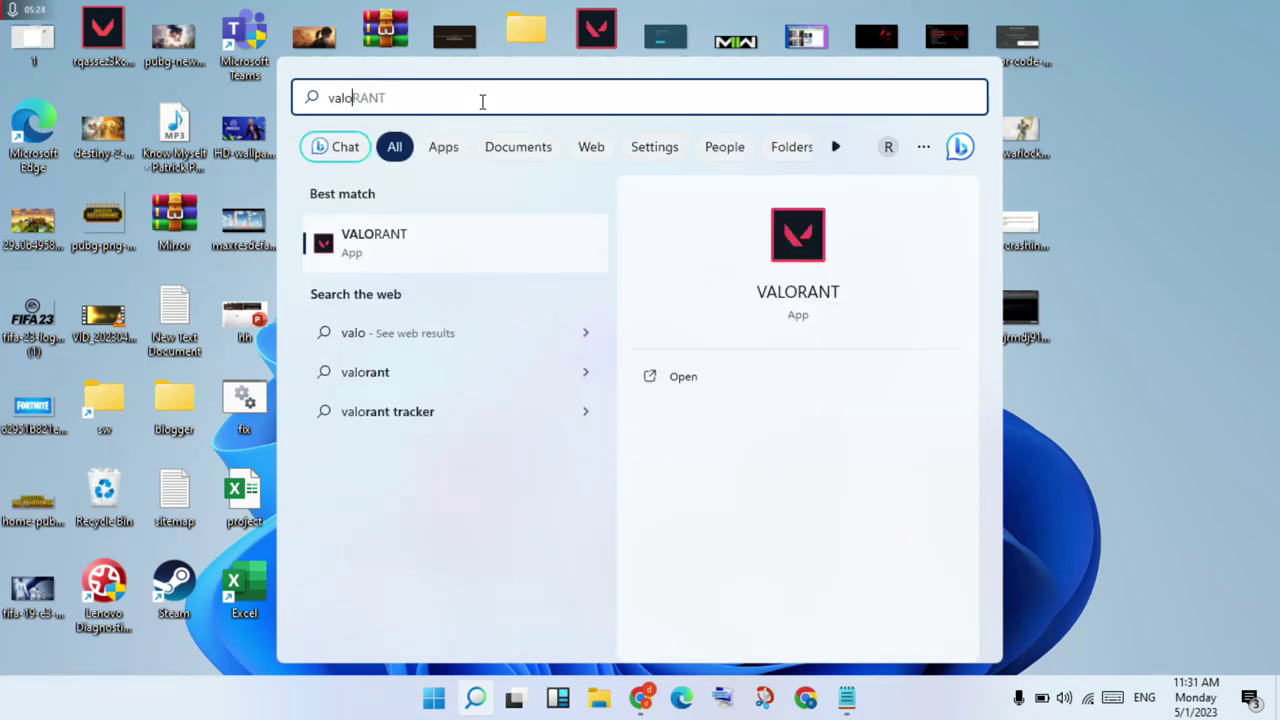
- Run VALORANT as administrator, then bring the troubleshooting notes back up
{"action": "left_click", "coordinate": [477, 247]}
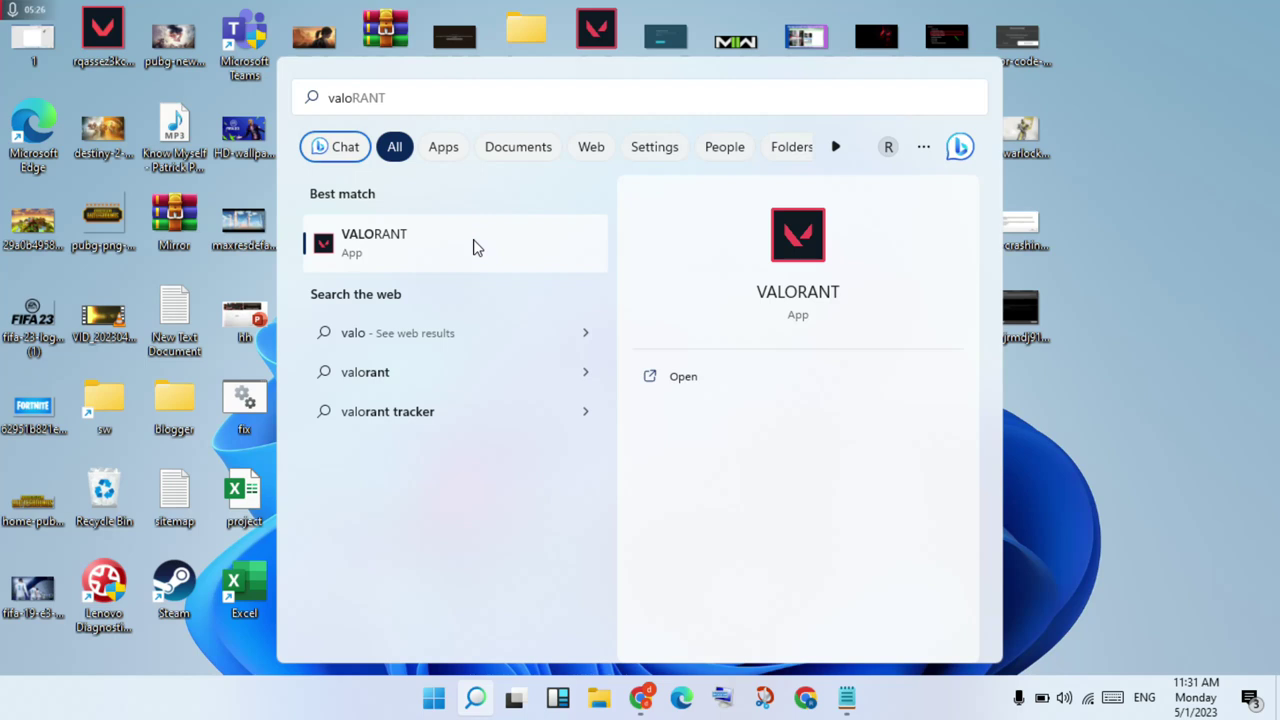
{"action": "right_click", "coordinate": [475, 247]}
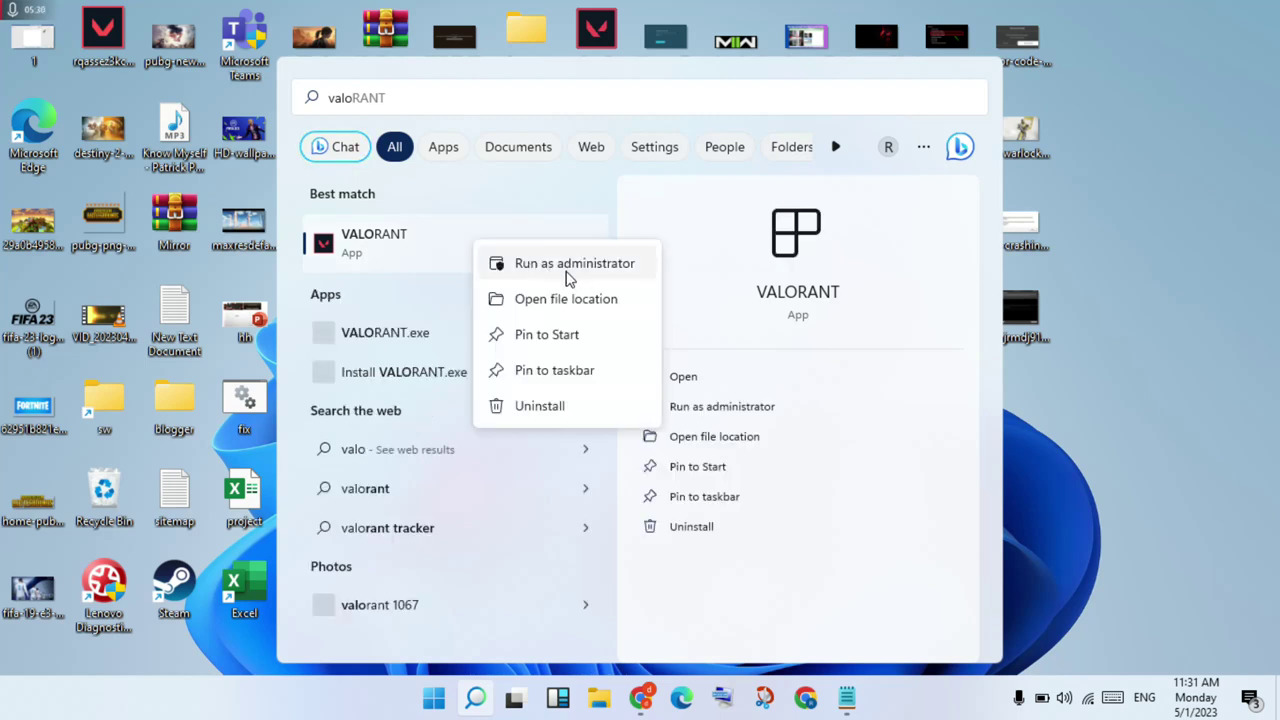
{"action": "left_click", "coordinate": [1114, 397]}
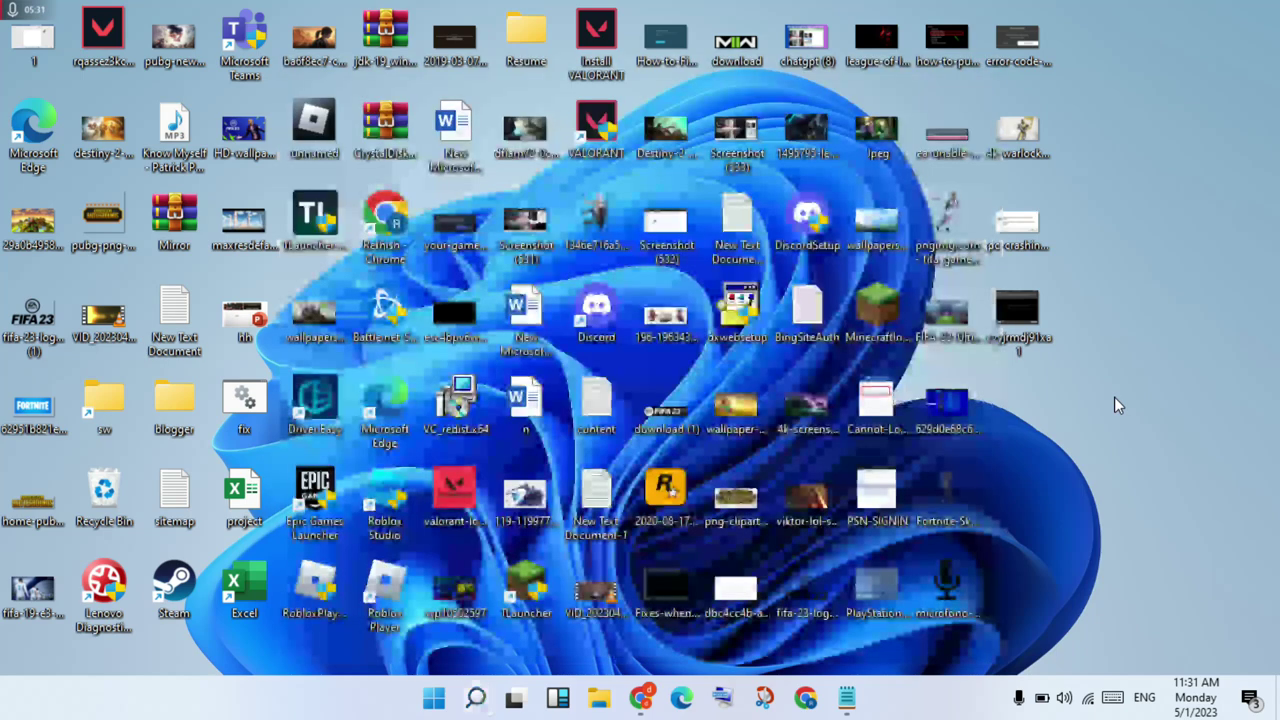
{"action": "left_click", "coordinate": [850, 700]}
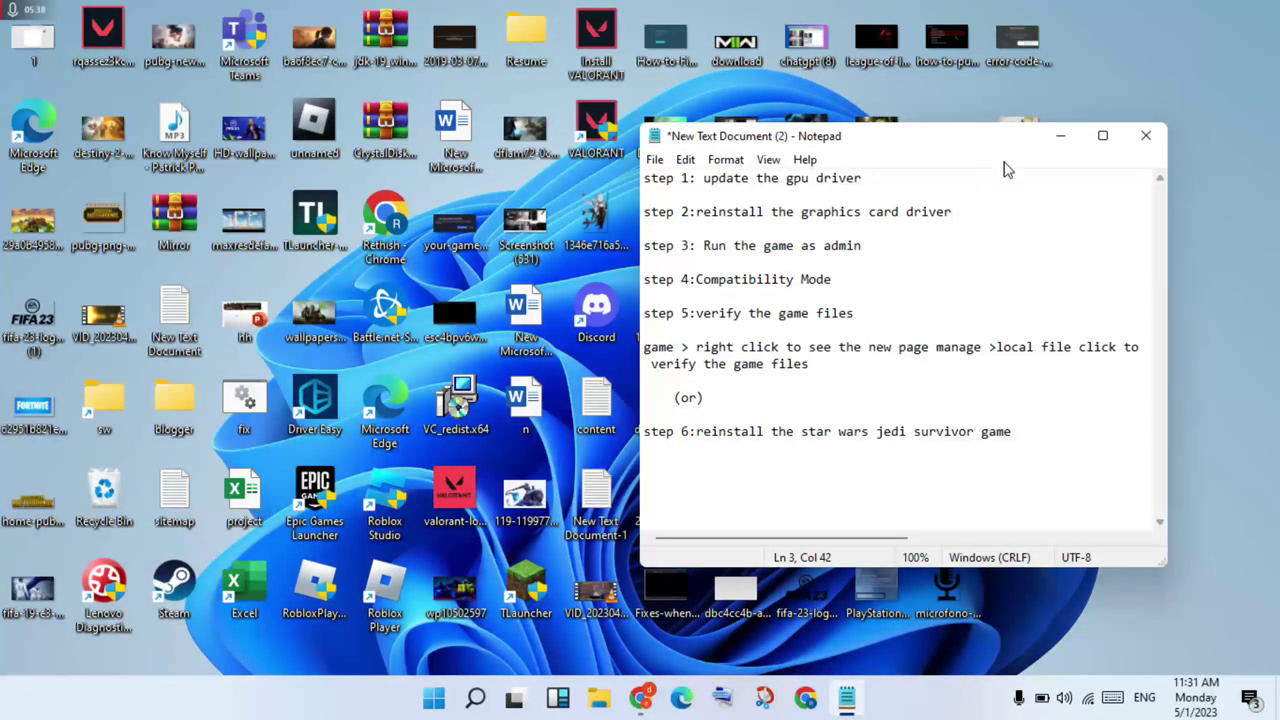
- Minimize the Notepad notes and search 'valo' in Windows Search again
{"action": "left_click", "coordinate": [1057, 135]}
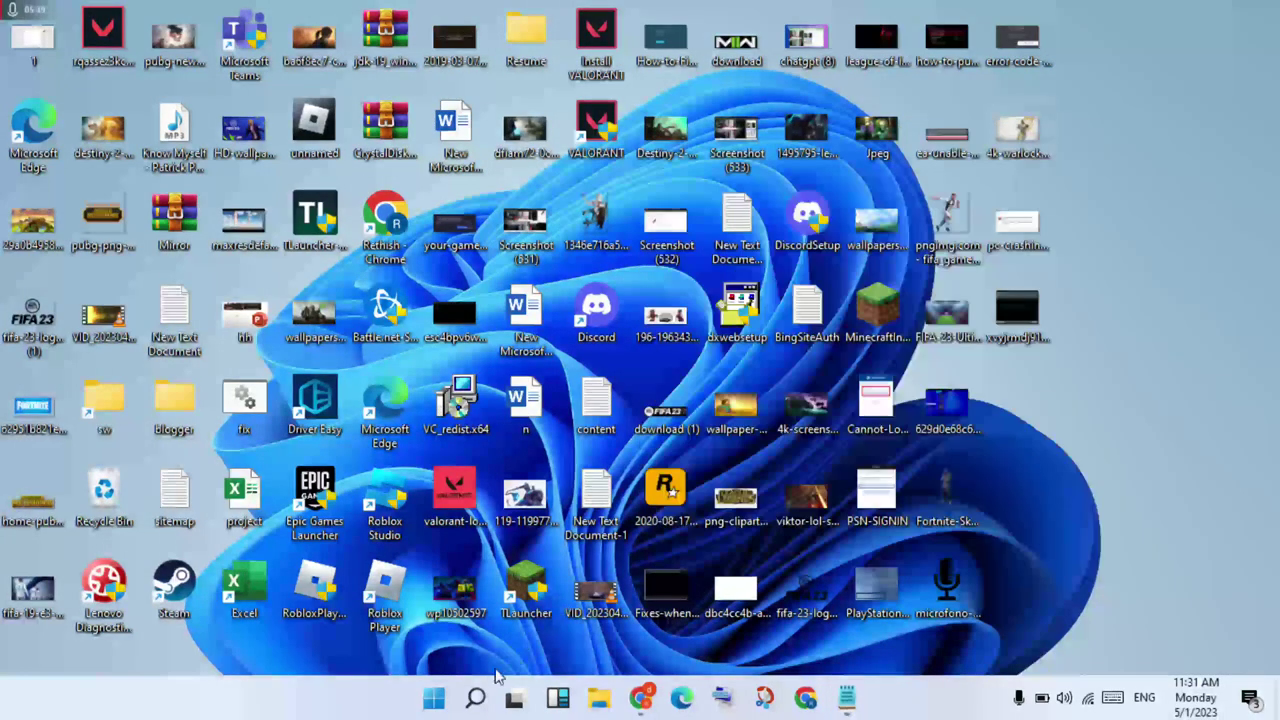
{"action": "left_click", "coordinate": [475, 698]}
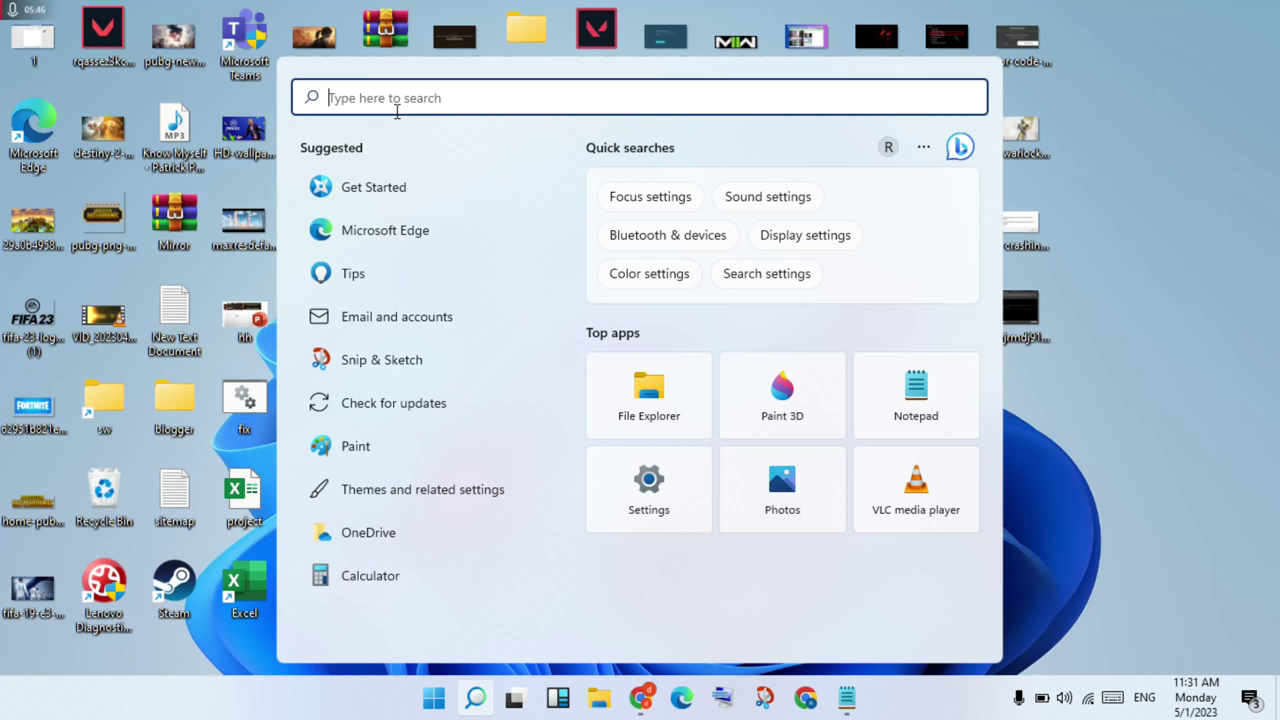
{"action": "type", "text": "valo"}
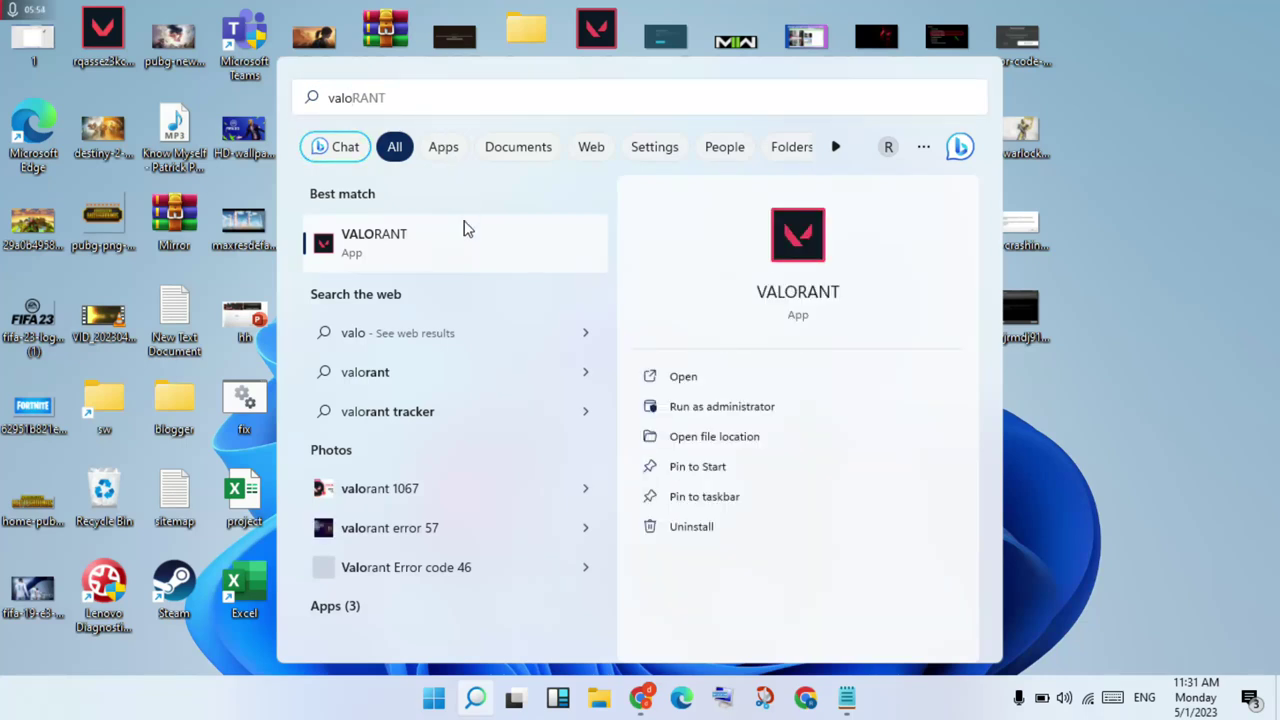
- Open VALORANT's file location, the Riot Games folder under Start Menu\Programs
{"action": "right_click", "coordinate": [463, 229]}
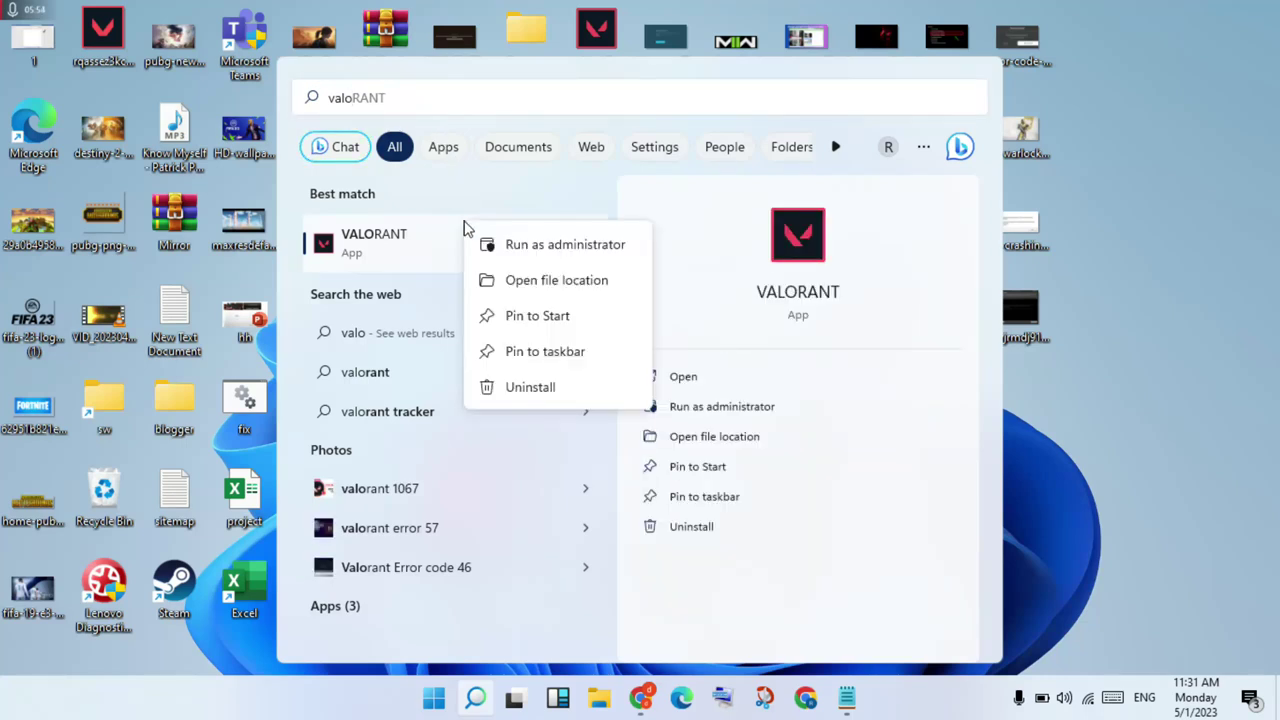
{"action": "left_click", "coordinate": [572, 284]}
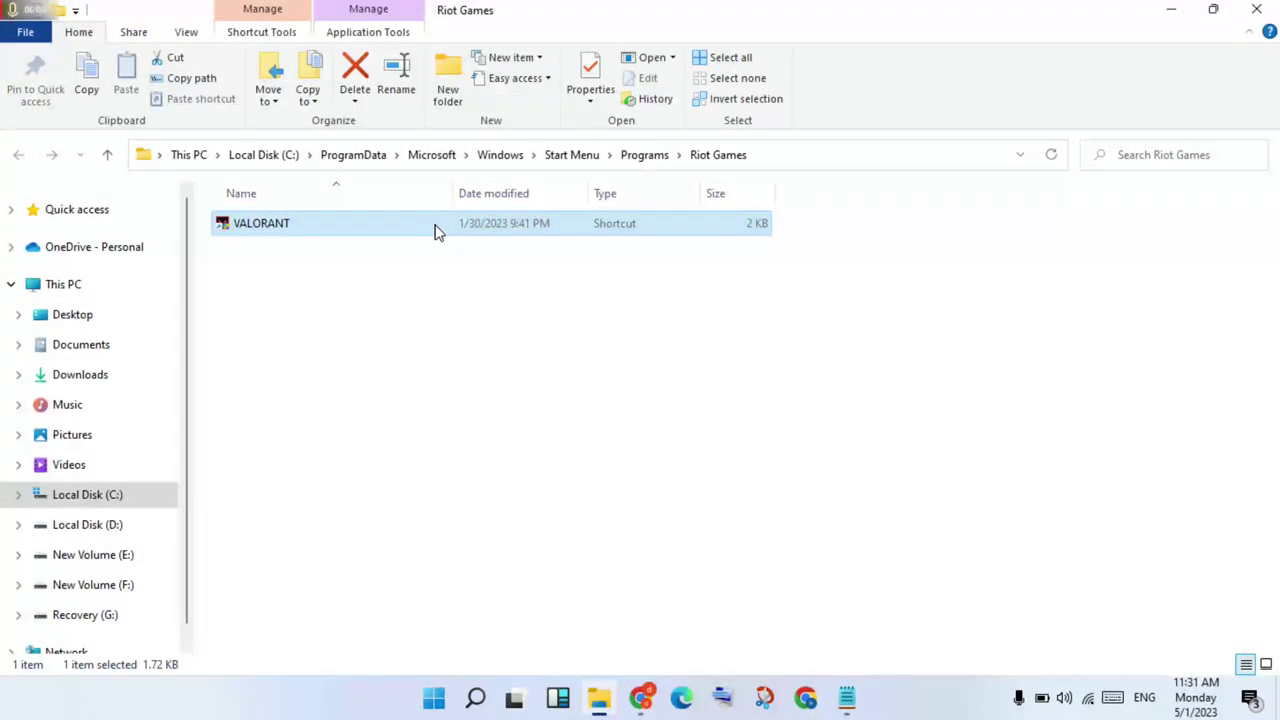
- Set the VALORANT shortcut to Windows 8 compatibility, run as administrator, fullscreen optimizations disabled
{"action": "double_click", "coordinate": [378, 225]}
{"action": "right_click", "coordinate": [378, 223]}
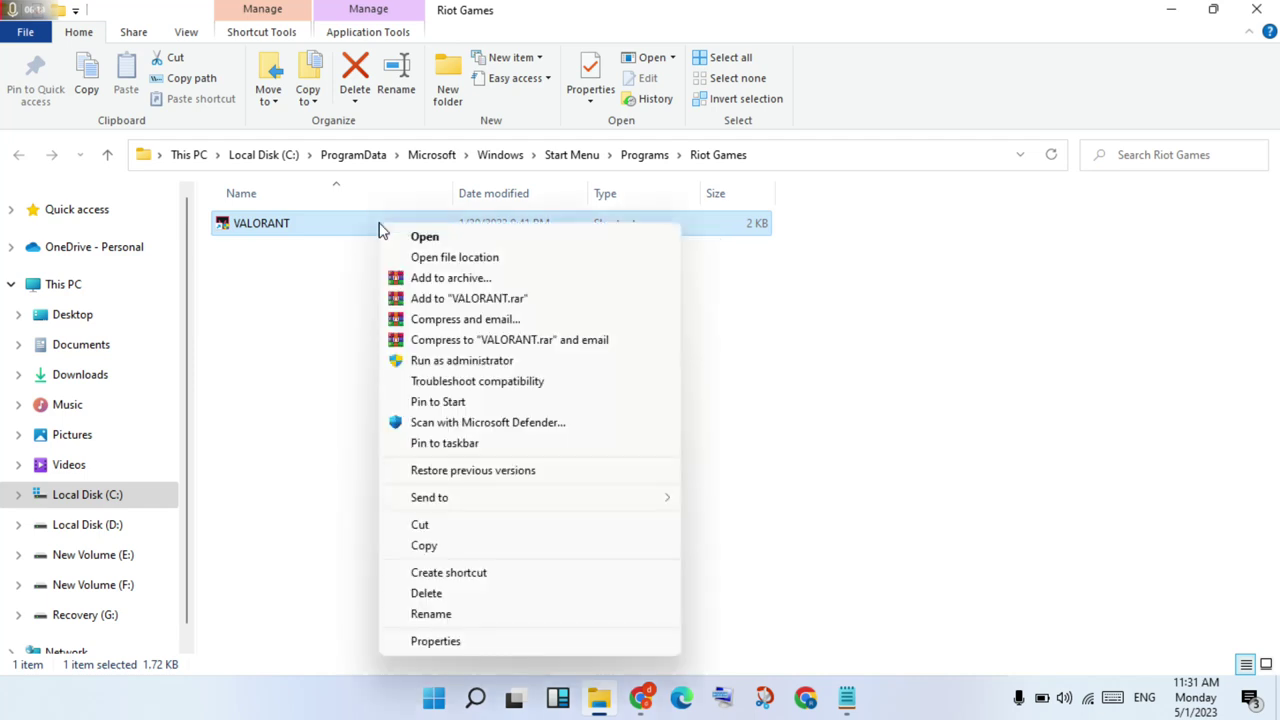
{"action": "left_click", "coordinate": [463, 642]}
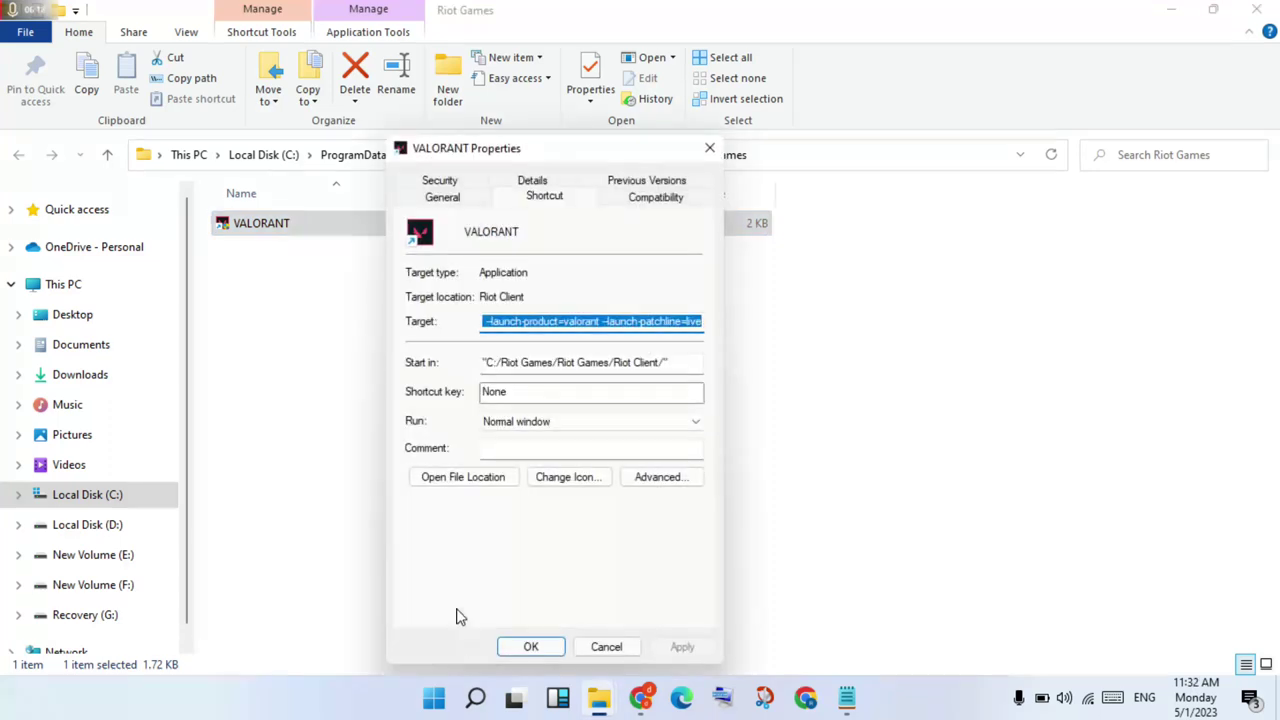
{"action": "left_click", "coordinate": [622, 200]}
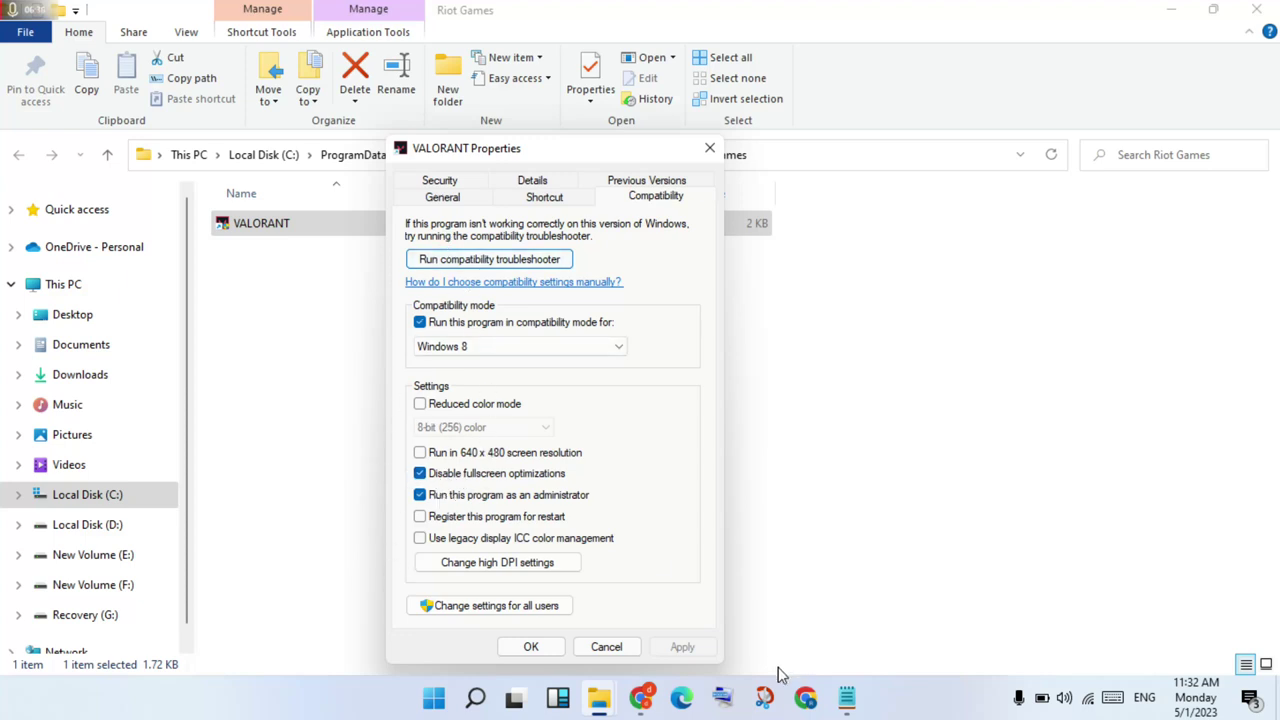
{"action": "left_click", "coordinate": [548, 647]}
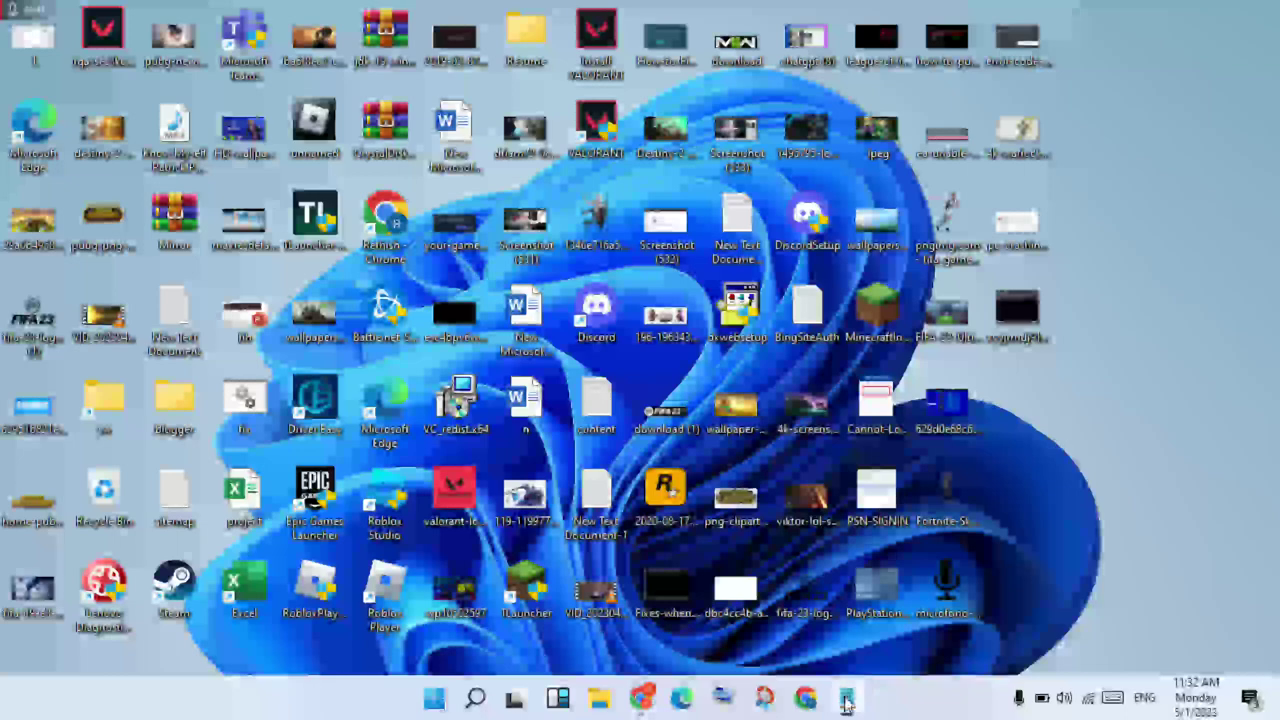
{"action": "left_click", "coordinate": [846, 697]}
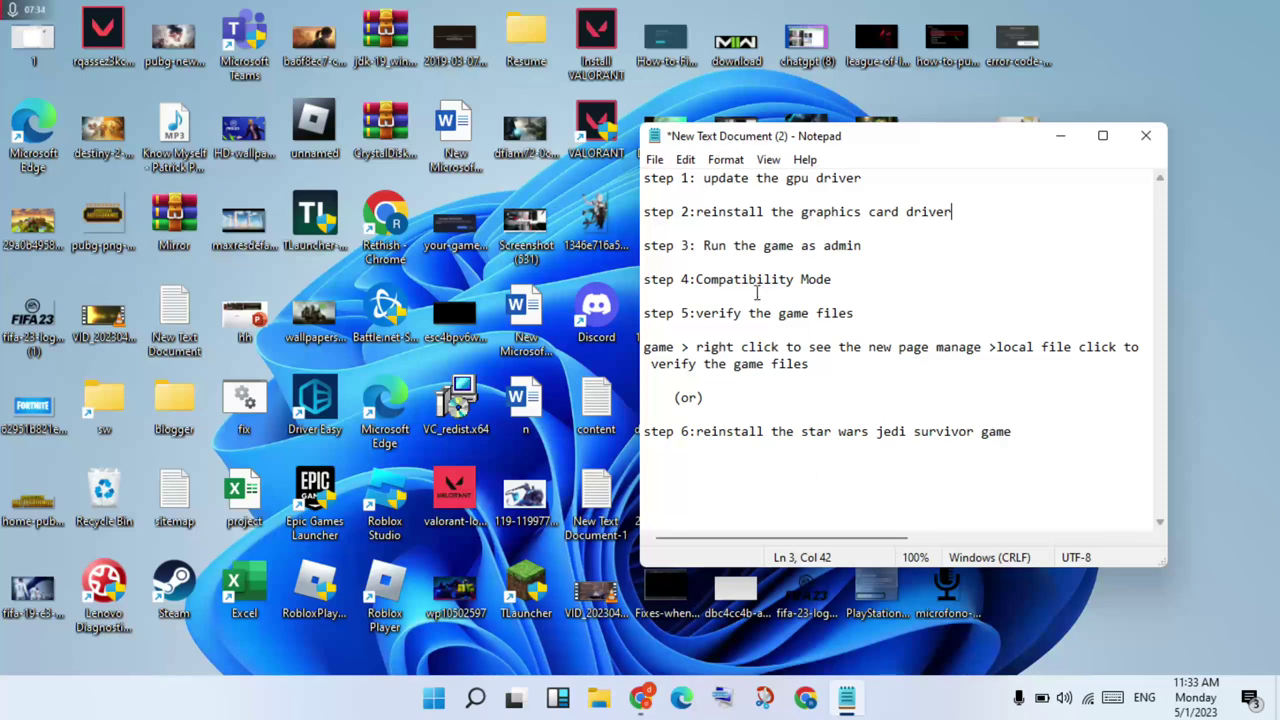
{"action": "left_click", "coordinate": [1068, 135]}
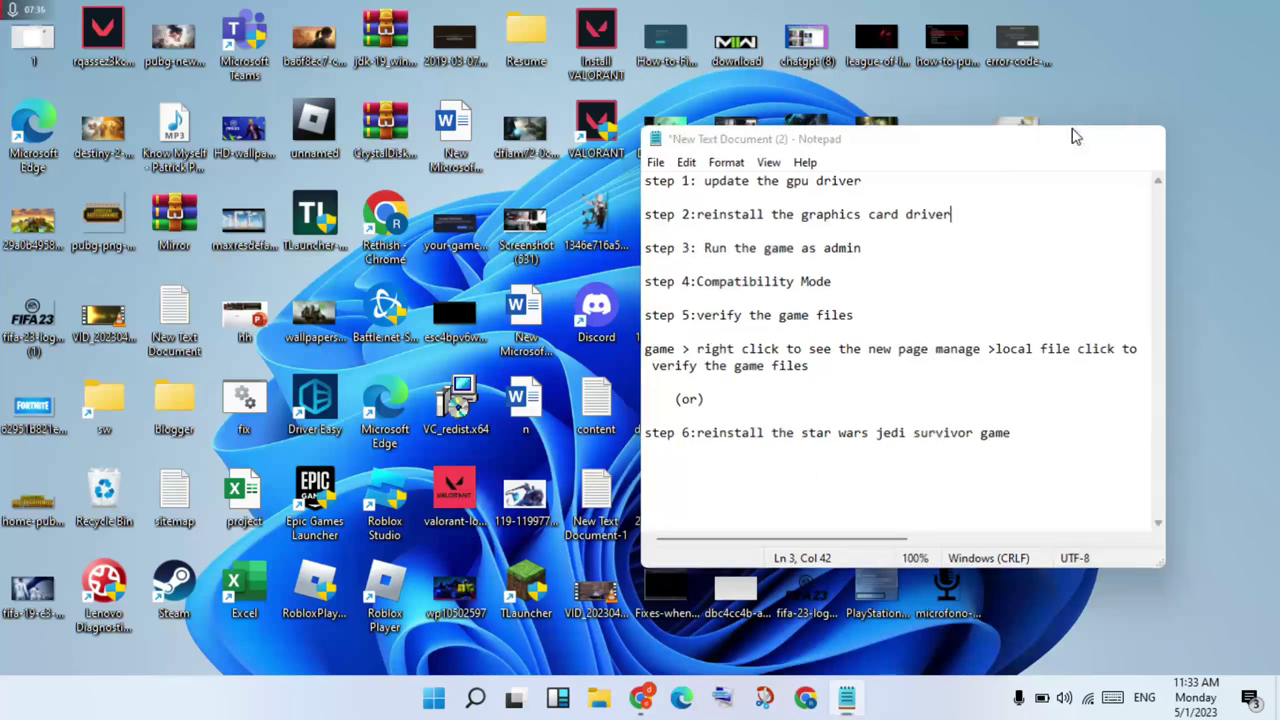
{"action": "left_click", "coordinate": [434, 700]}
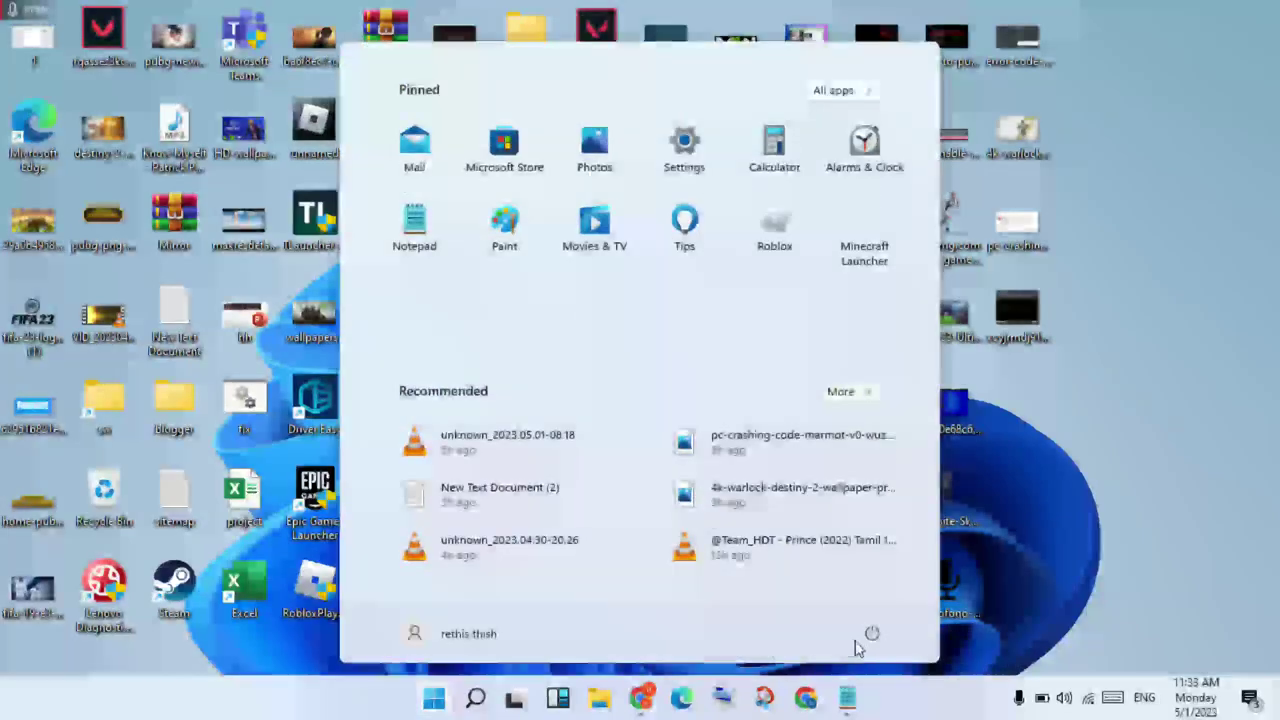
{"action": "left_click", "coordinate": [872, 634]}
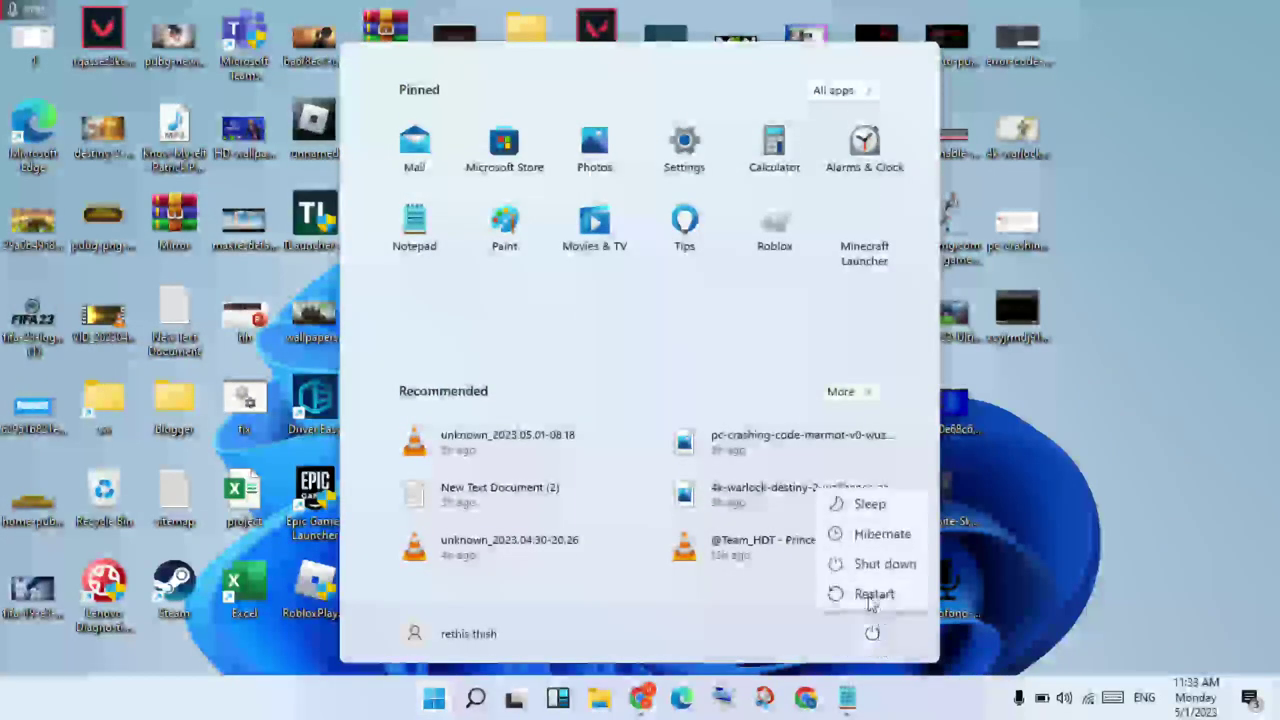
{"action": "left_click", "coordinate": [1113, 509]}
{"action": "left_click", "coordinate": [1114, 509]}
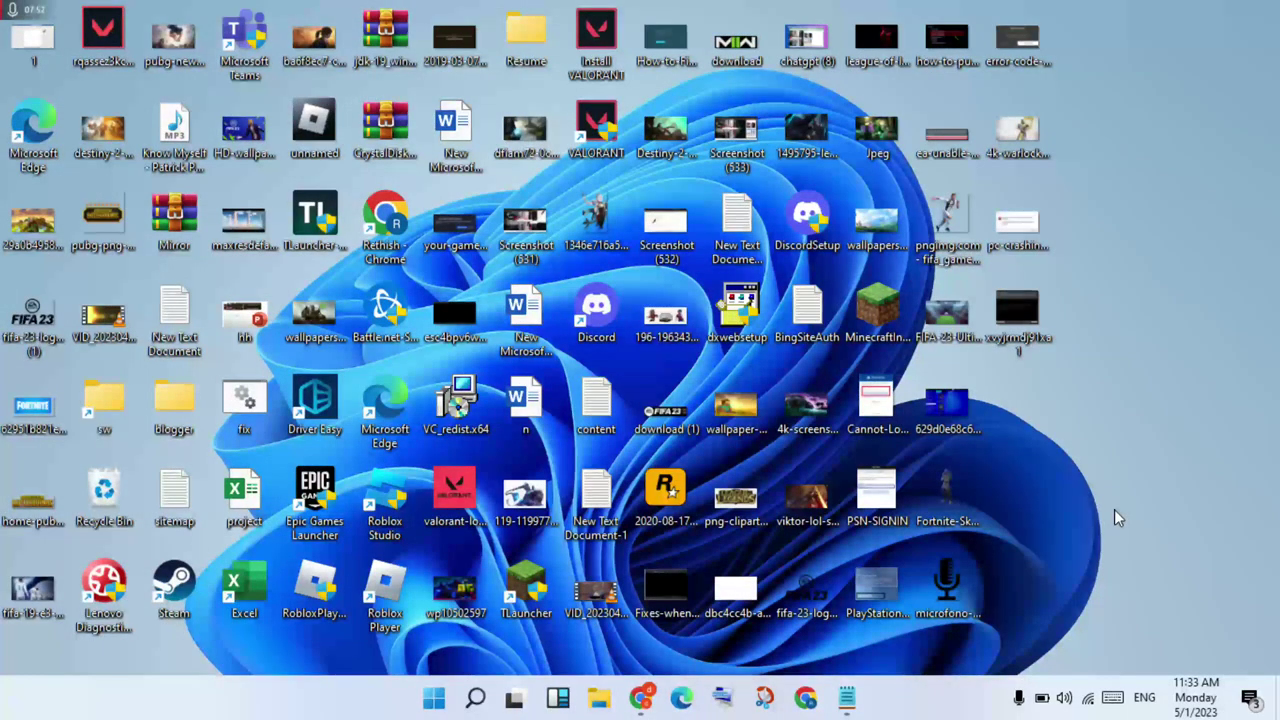
{"action": "left_click", "coordinate": [847, 700]}
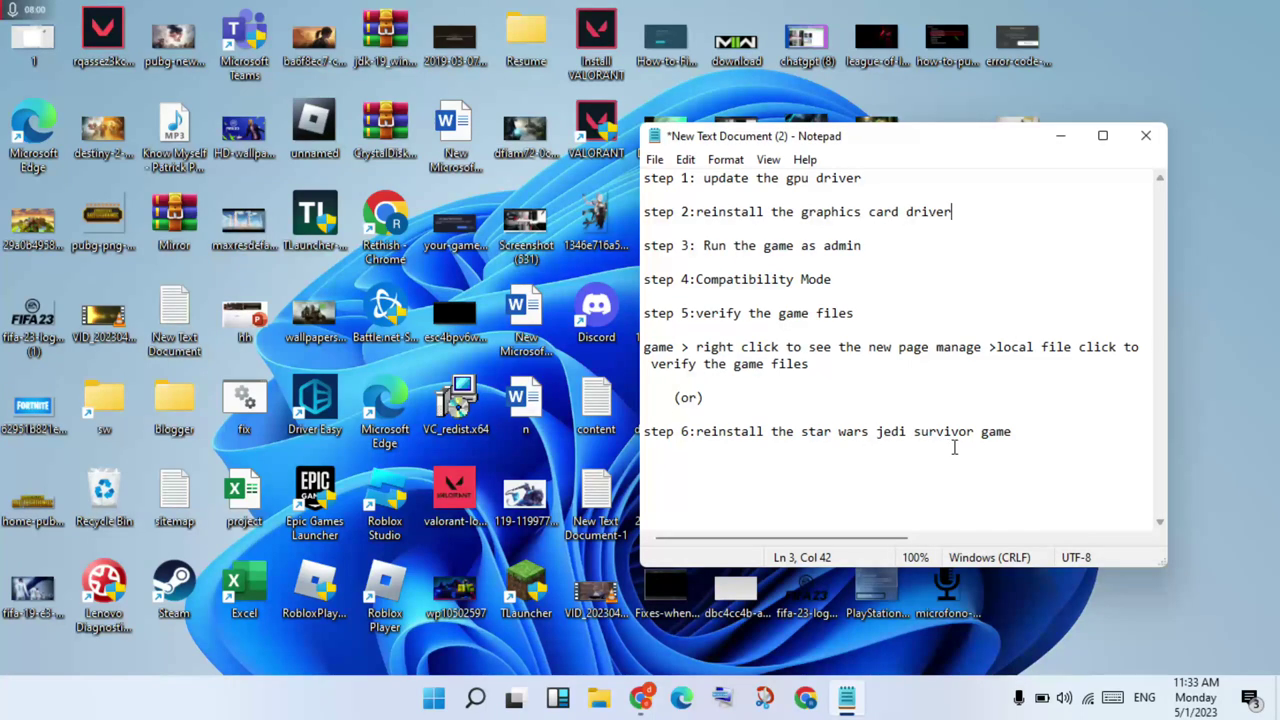
{"action": "left_click", "coordinate": [1073, 130]}
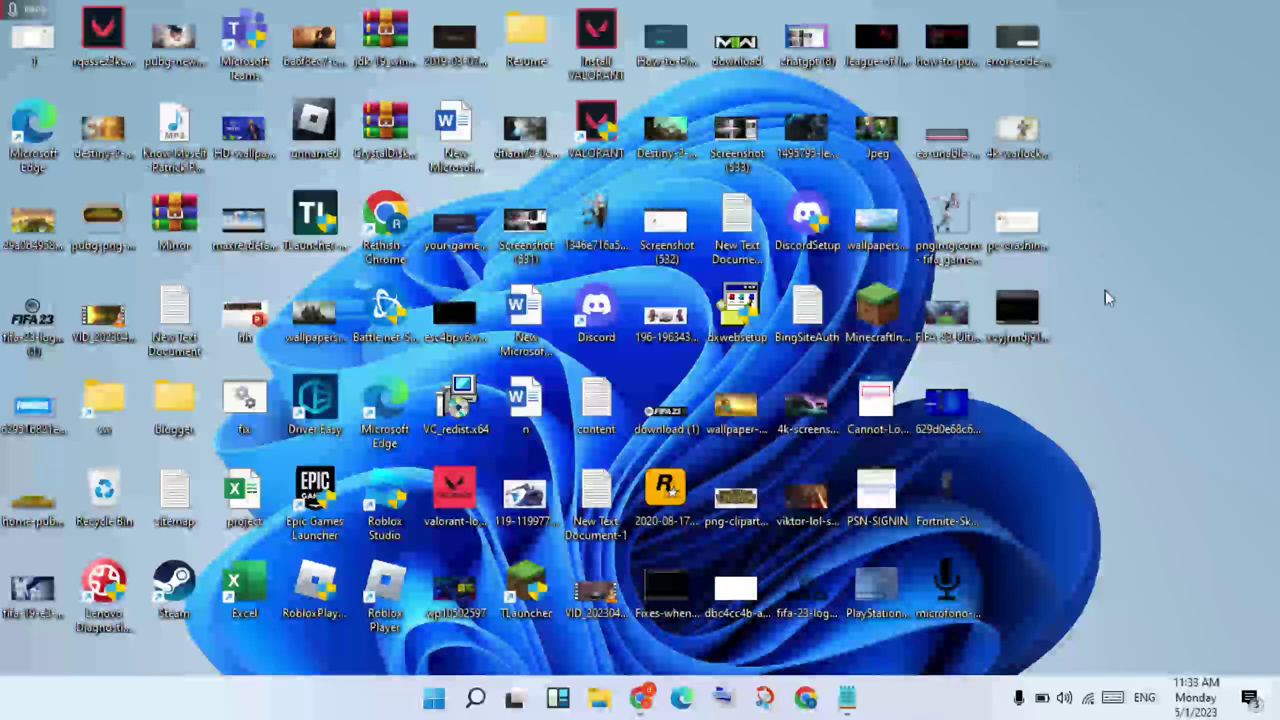